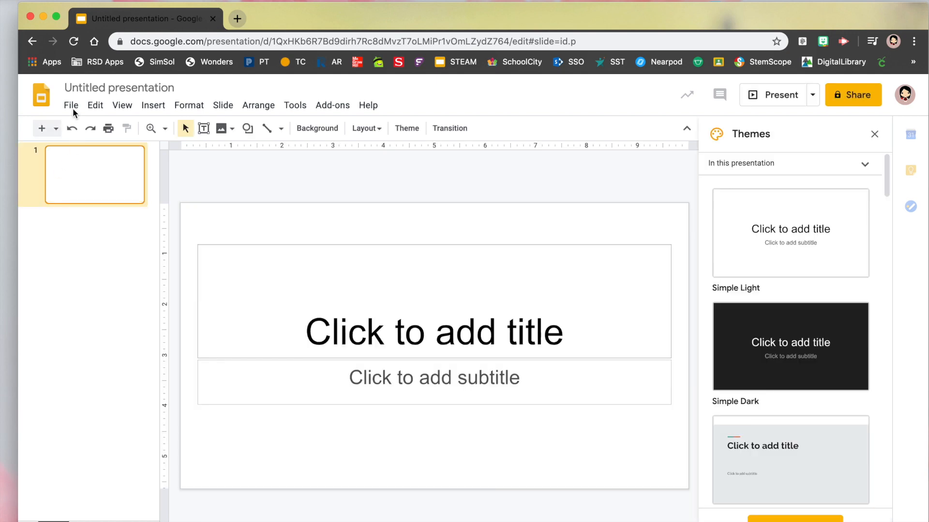
# Step: Set the presentation's page size to a custom 8.5 x 11 inches
pyautogui.click(72, 105)
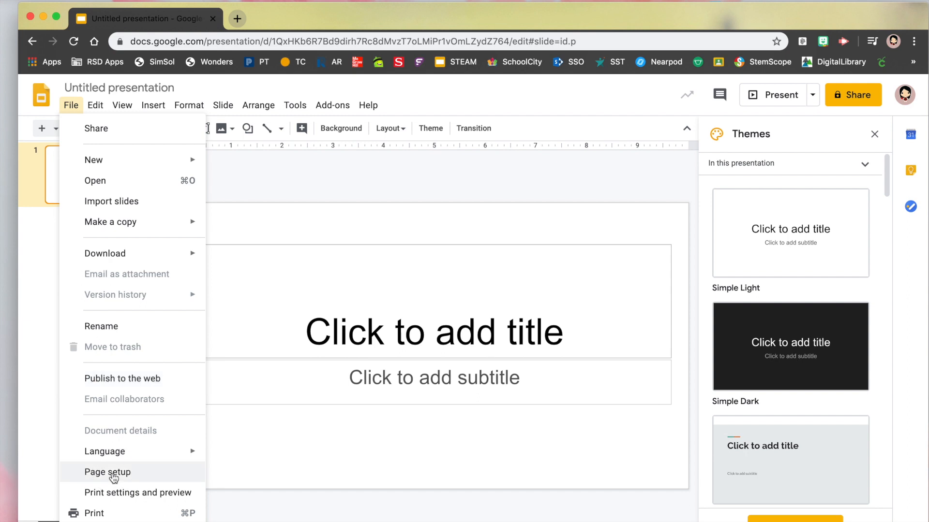
pyautogui.click(113, 473)
pyautogui.click(425, 299)
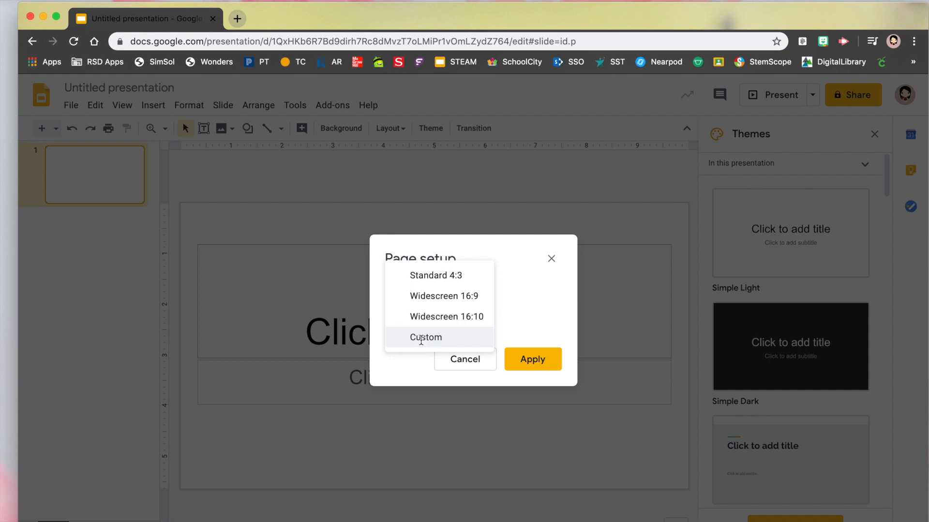
pyautogui.click(421, 337)
pyautogui.click(410, 331)
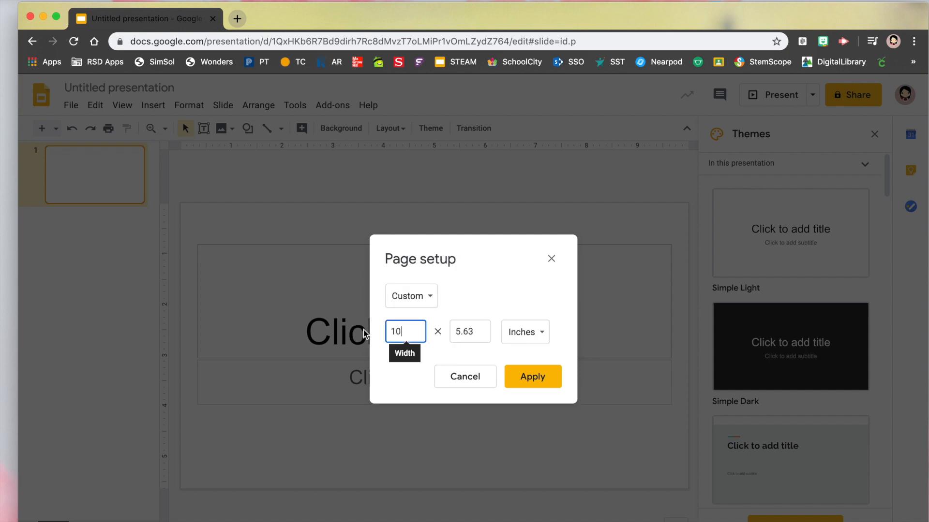
pyautogui.press('super+a')
pyautogui.write('8.5')
pyautogui.press('Tab')
pyautogui.write('11')
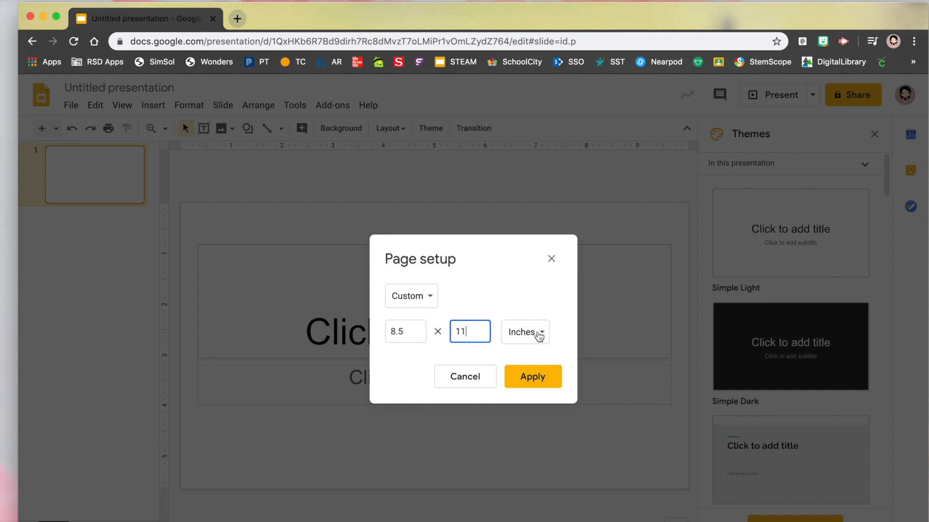
pyautogui.click(545, 377)
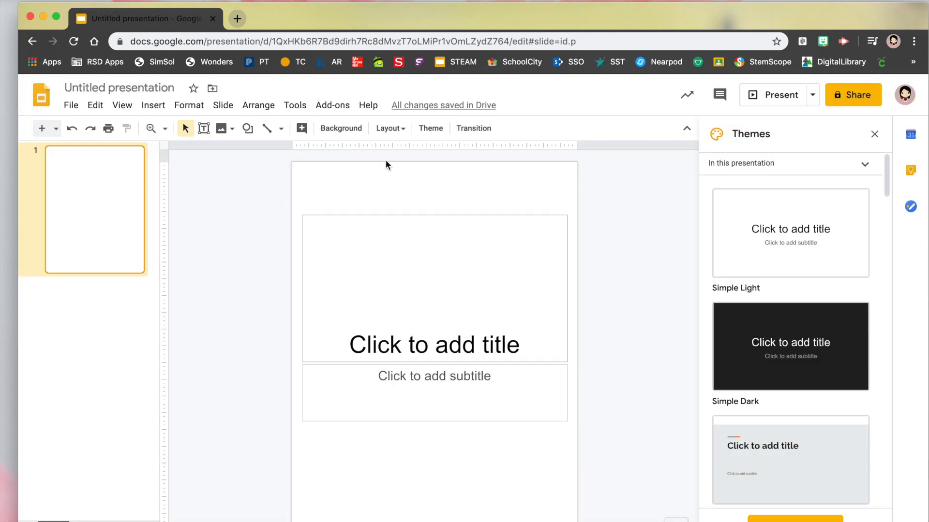
# Step: Close the theme choices and delete the title and subtitle placeholders from the slide
pyautogui.click(875, 134)
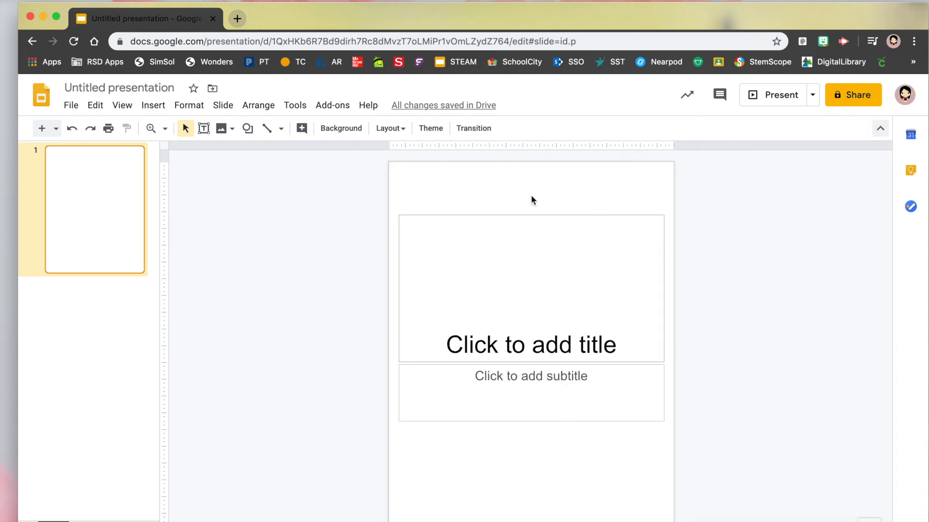
pyautogui.click(489, 216)
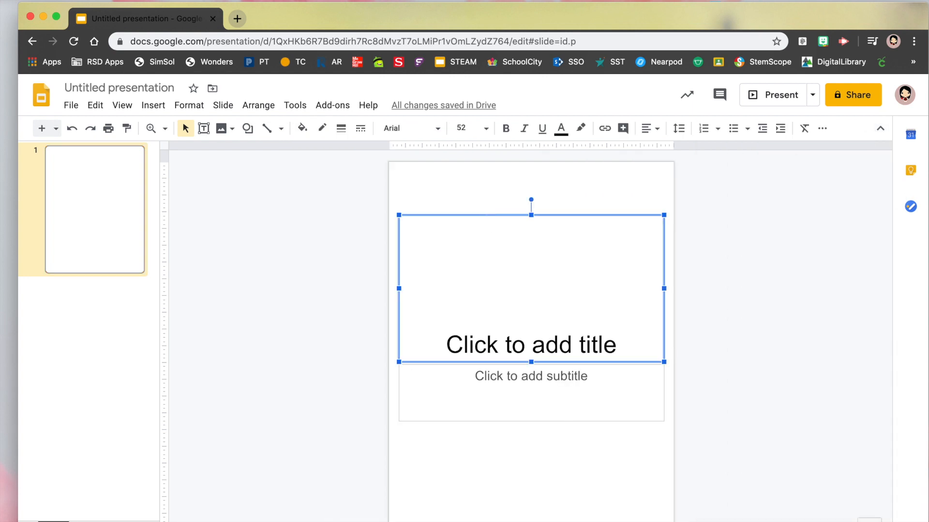
pyautogui.press('Delete')
pyautogui.click(484, 365)
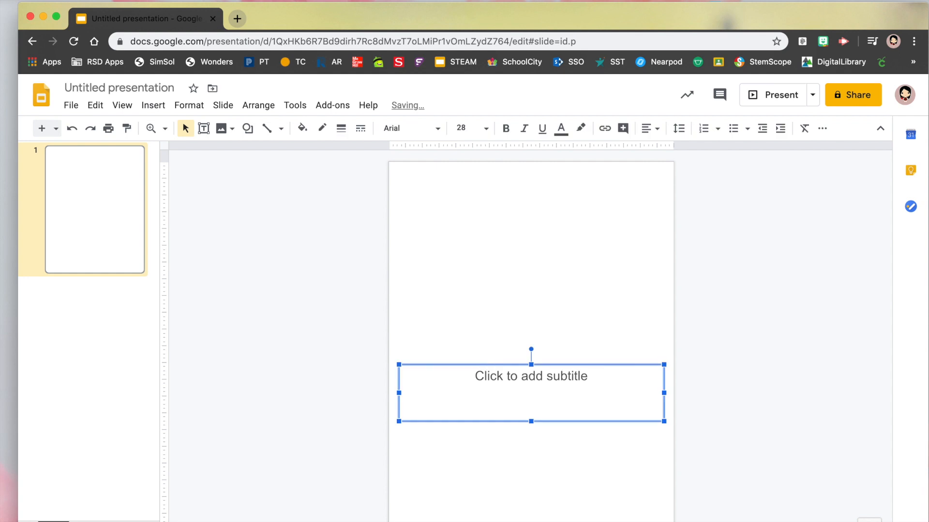
pyautogui.press('Delete')
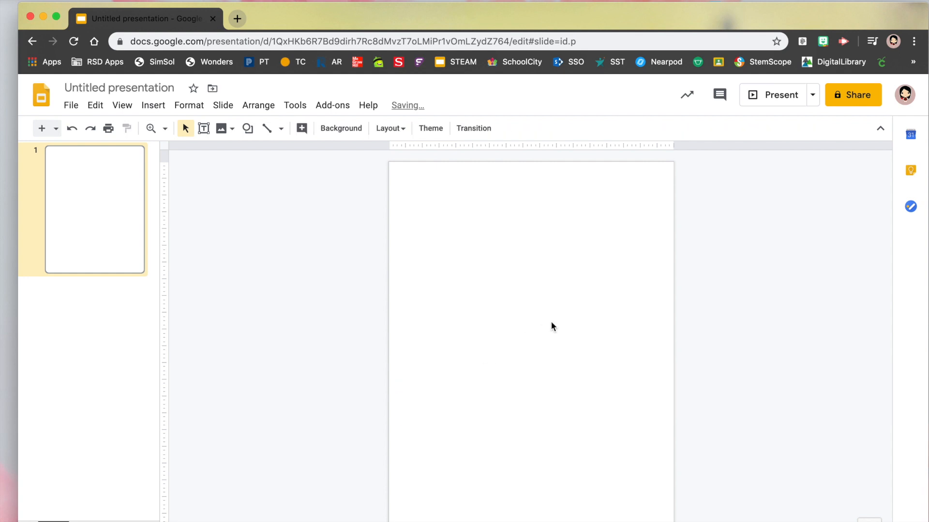
# Step: Set the Food Writing image from the Desktop folder as the slide's background
pyautogui.click(342, 128)
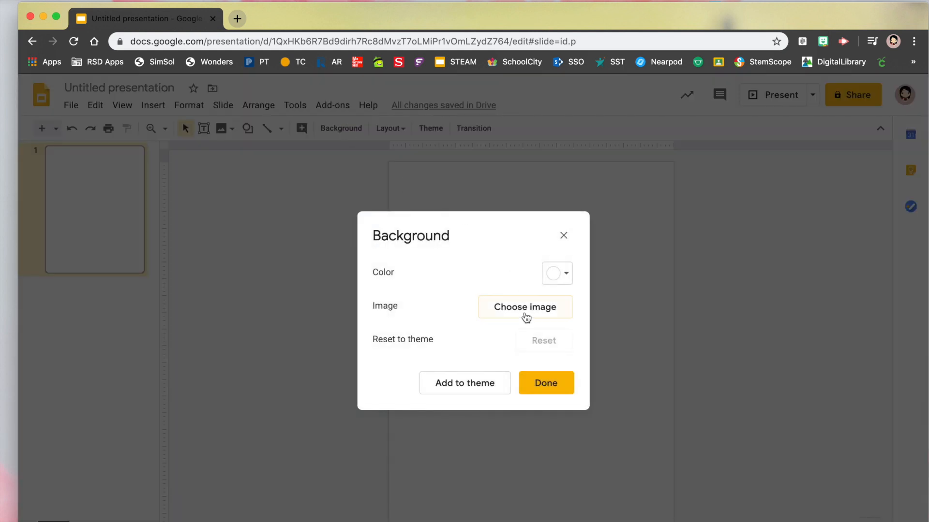
pyautogui.click(525, 315)
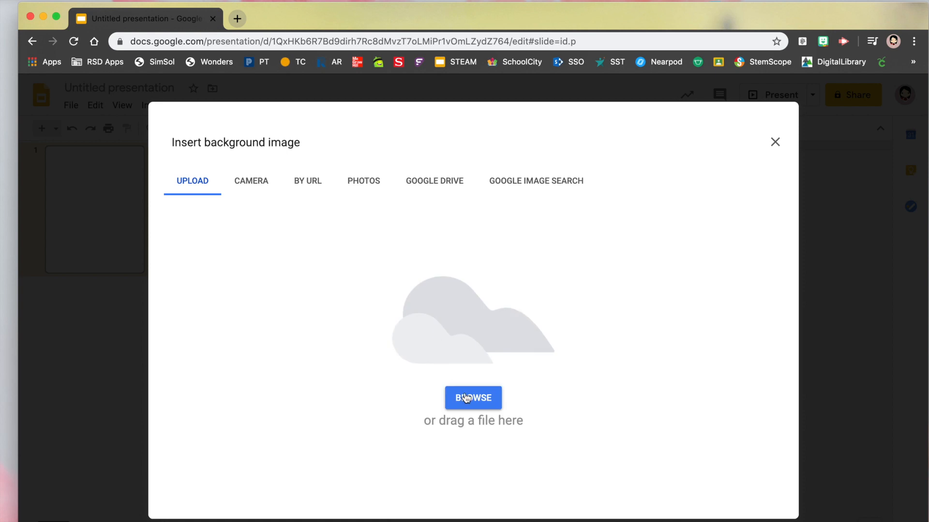
pyautogui.click(467, 399)
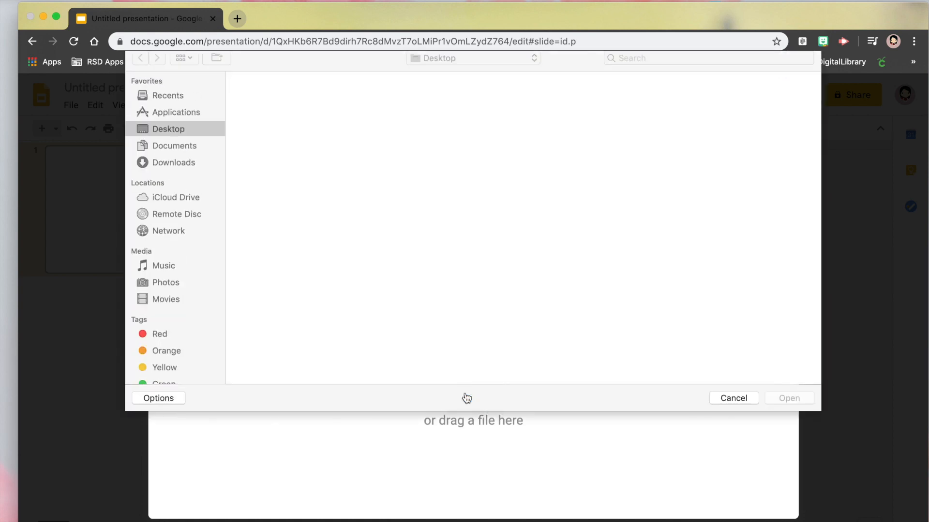
pyautogui.click(269, 107)
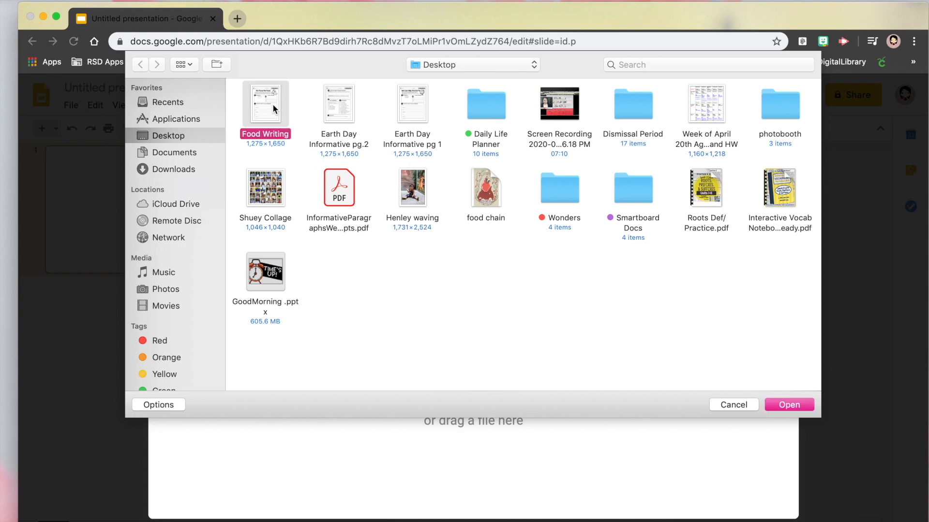
pyautogui.click(796, 404)
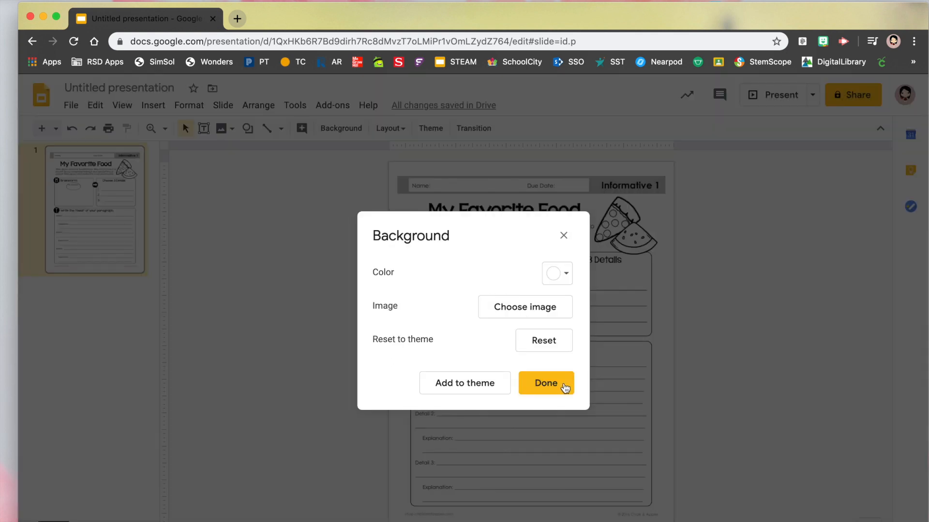
pyautogui.click(564, 387)
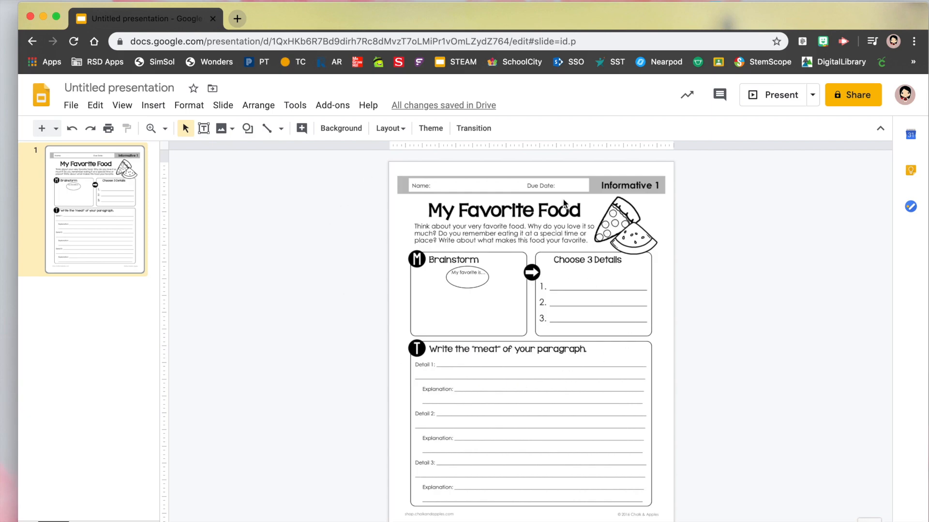
pyautogui.moveTo(532, 248); pyautogui.dragTo(420, 250)
pyautogui.moveTo(429, 219); pyautogui.dragTo(431, 388)
pyautogui.moveTo(434, 327); pyautogui.dragTo(598, 249)
pyautogui.click(203, 128)
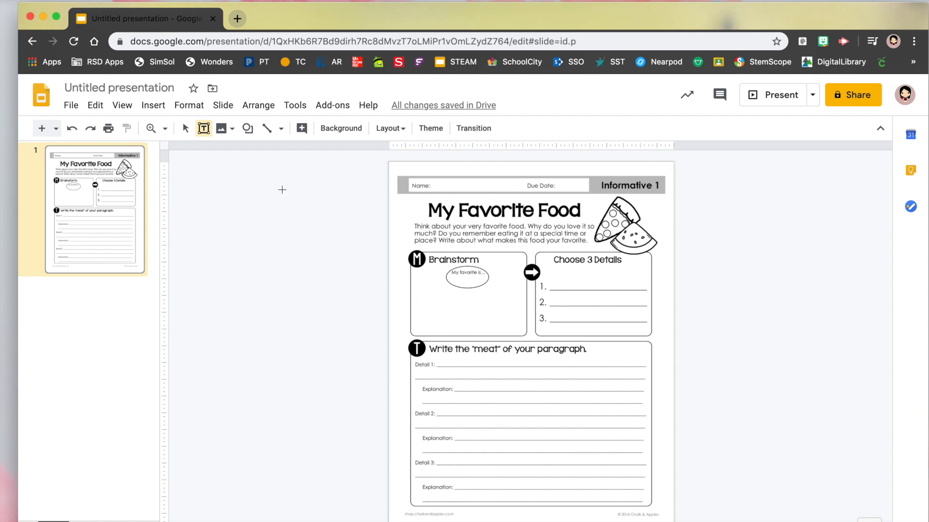
pyautogui.click(206, 135)
pyautogui.click(207, 136)
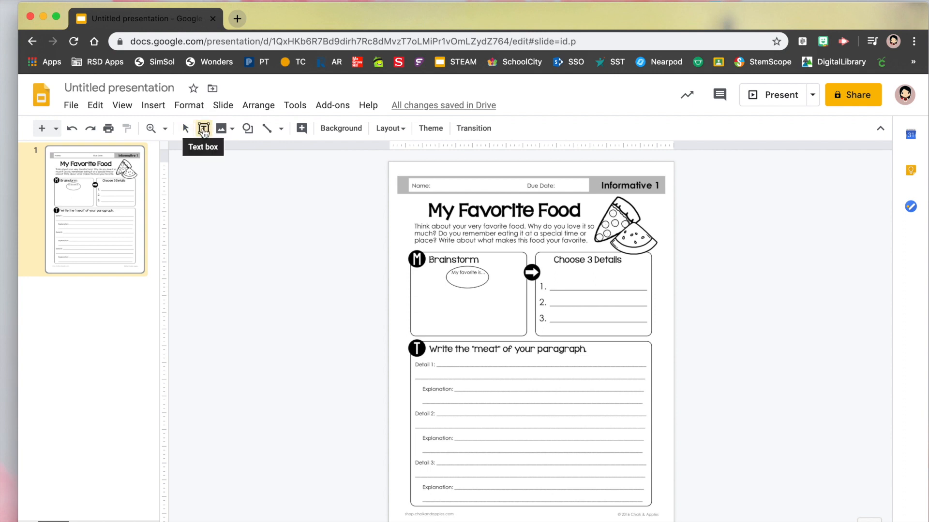
pyautogui.click(155, 107)
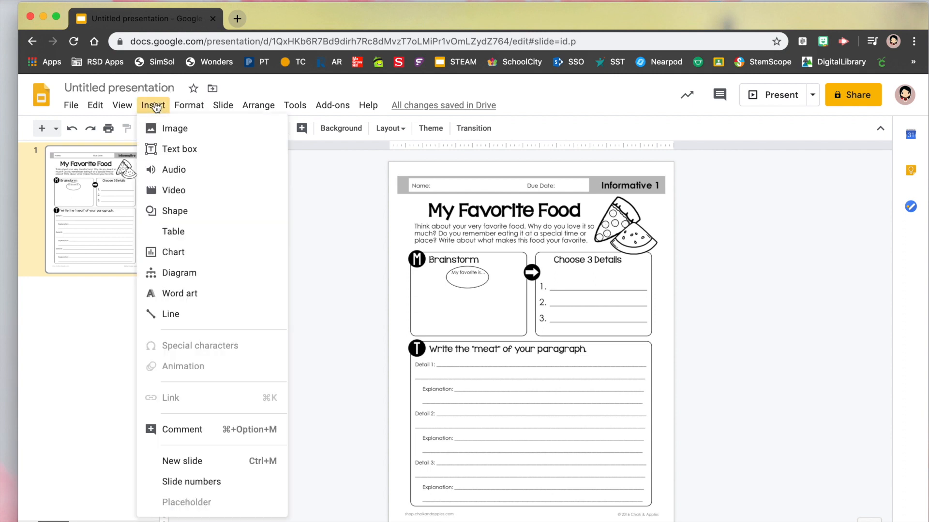
pyautogui.click(180, 157)
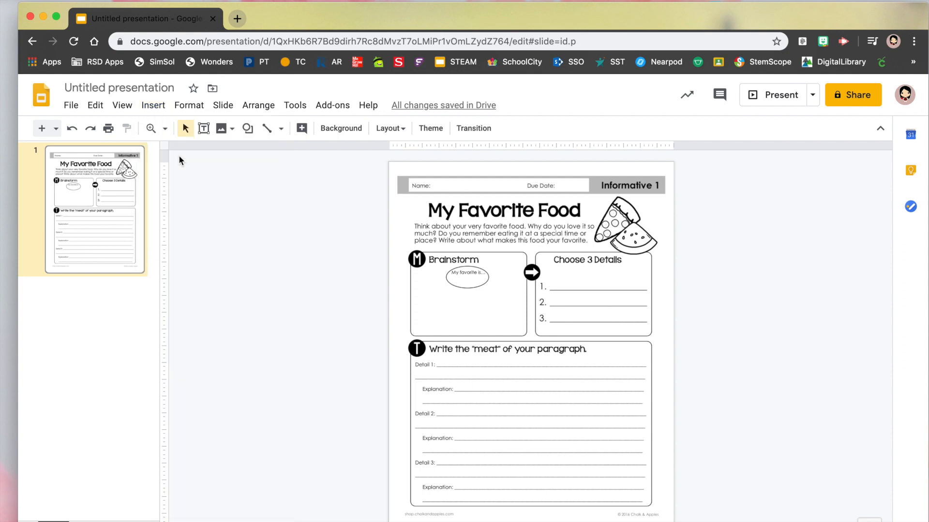
pyautogui.moveTo(425, 290); pyautogui.dragTo(506, 320)
# Step: Add a text box in the Brainstorm area below the My favorite is oval, reading TYPE HERE in blue
pyautogui.click(203, 129)
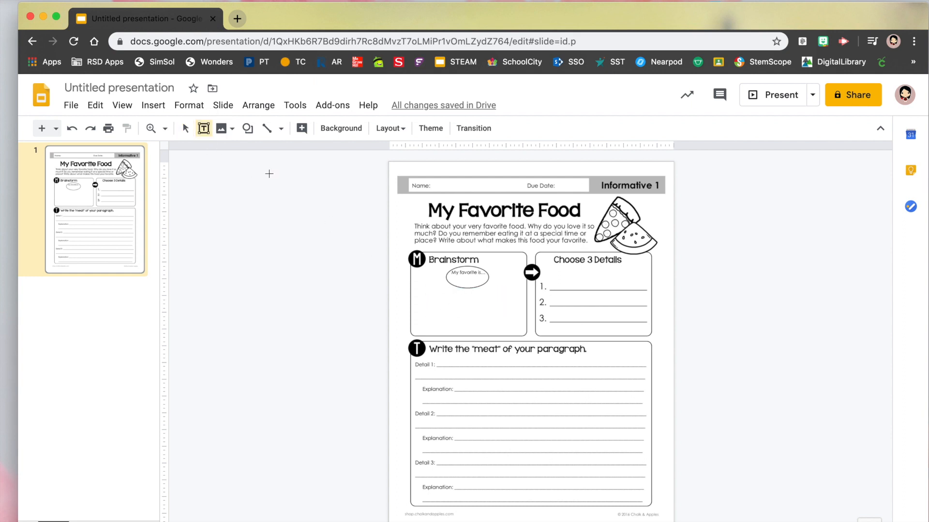
pyautogui.moveTo(425, 293); pyautogui.dragTo(518, 322)
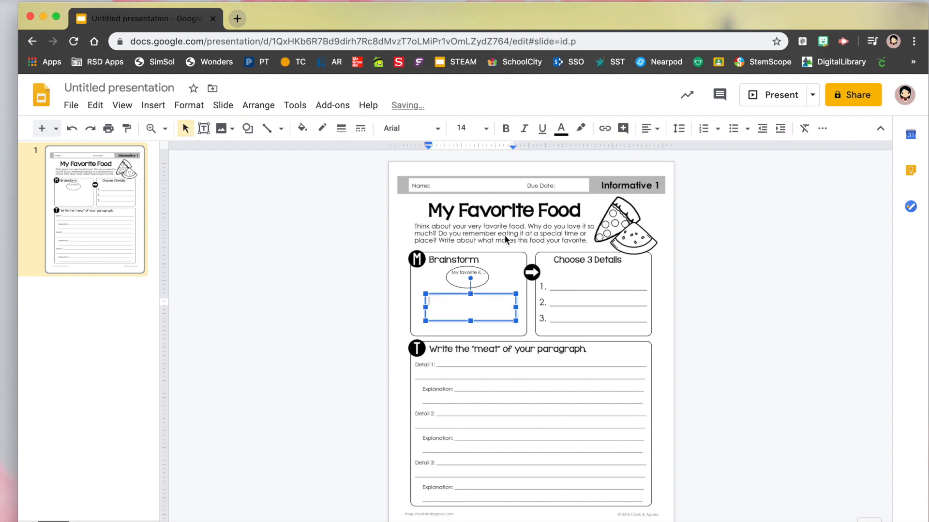
pyautogui.click(560, 128)
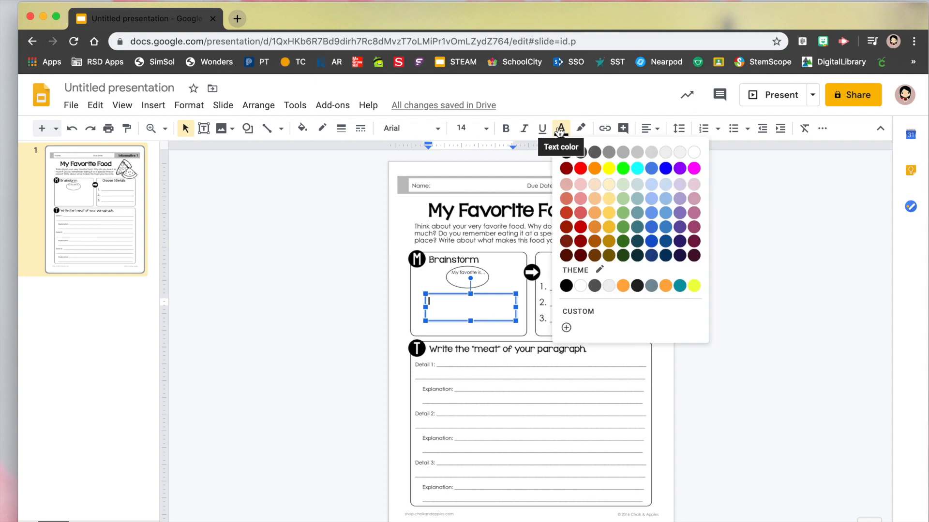
pyautogui.click(667, 169)
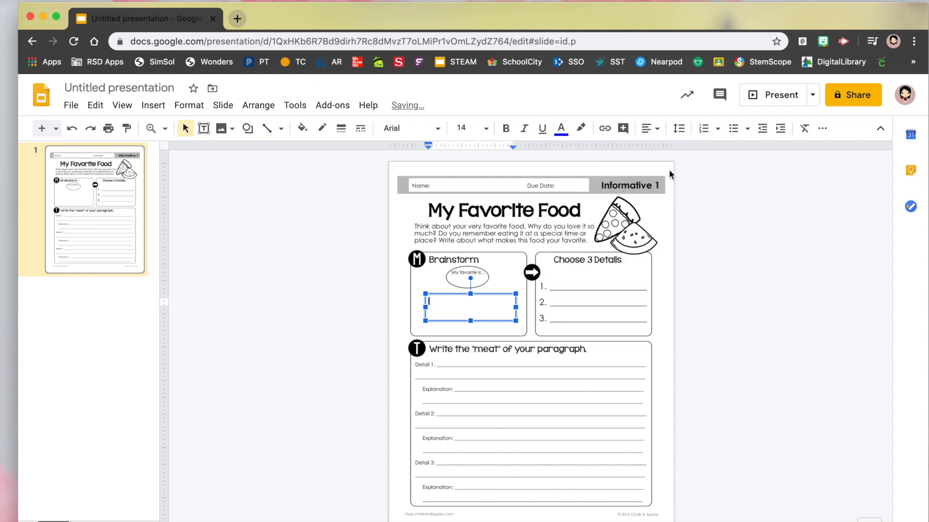
pyautogui.write('TYPE HERE')
pyautogui.click(623, 396)
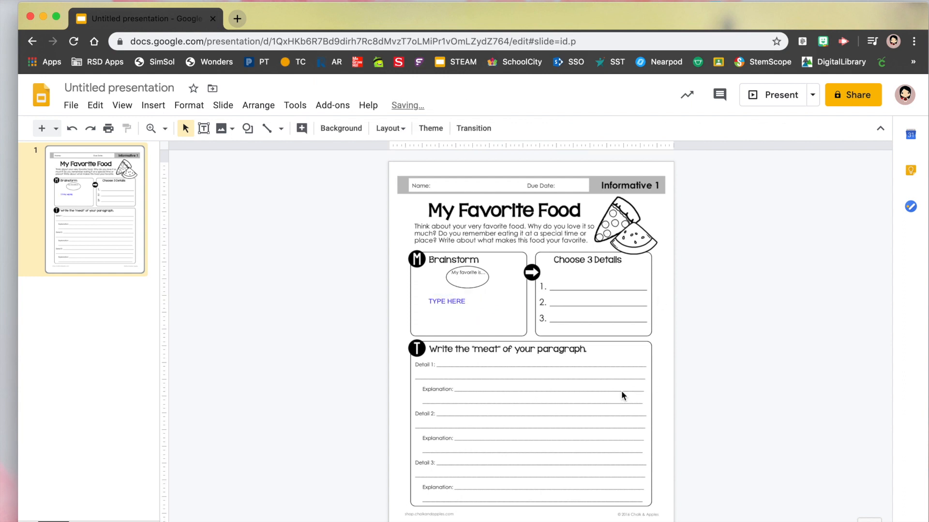
# Step: Test the Brainstorm text box by replacing its text with ALDFJLKJF;OIEW, and restore the text to TYPE HERE
pyautogui.tripleClick(442, 301)
pyautogui.write('ALDFJLKJF;OIEW')
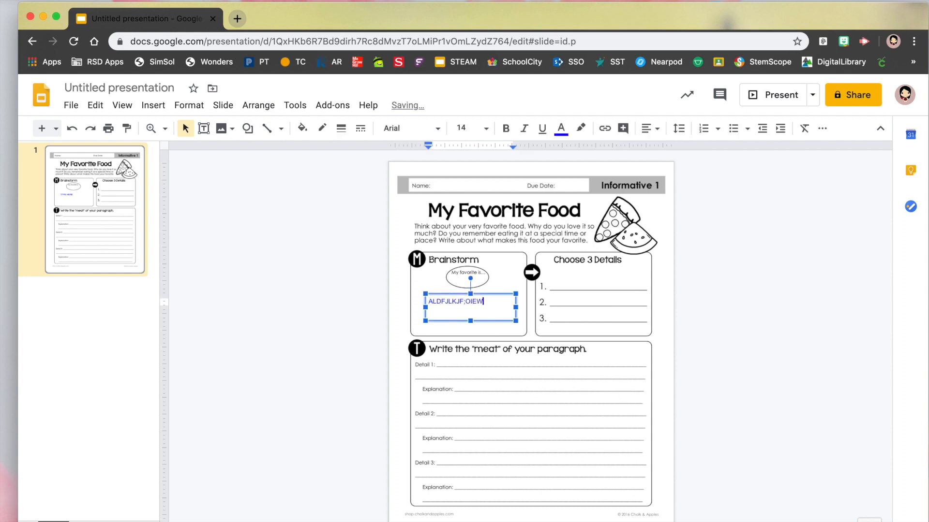
pyautogui.press('BackSpace')
pyautogui.press('BackSpace')
pyautogui.press('BackSpace')
pyautogui.press('BackSpace')
pyautogui.press('BackSpace')
pyautogui.press('BackSpace')
pyautogui.press('BackSpace')
pyautogui.press('BackSpace')
pyautogui.press('BackSpace')
pyautogui.press('BackSpace')
pyautogui.press('BackSpace')
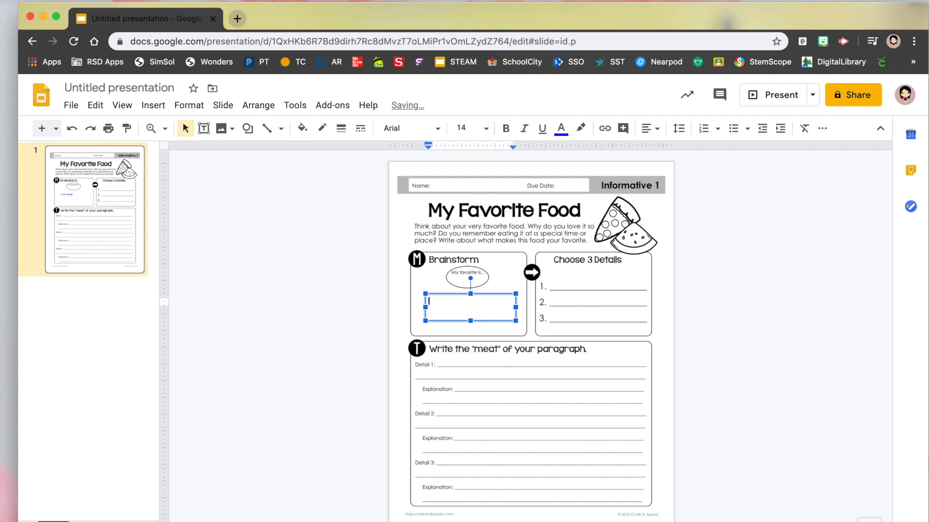
pyautogui.write('TYPE HERE')
pyautogui.click(553, 283)
# Step: Add a text box on line 1 of Choose 3 Details, reading TYPE HERE in blue
pyautogui.click(204, 130)
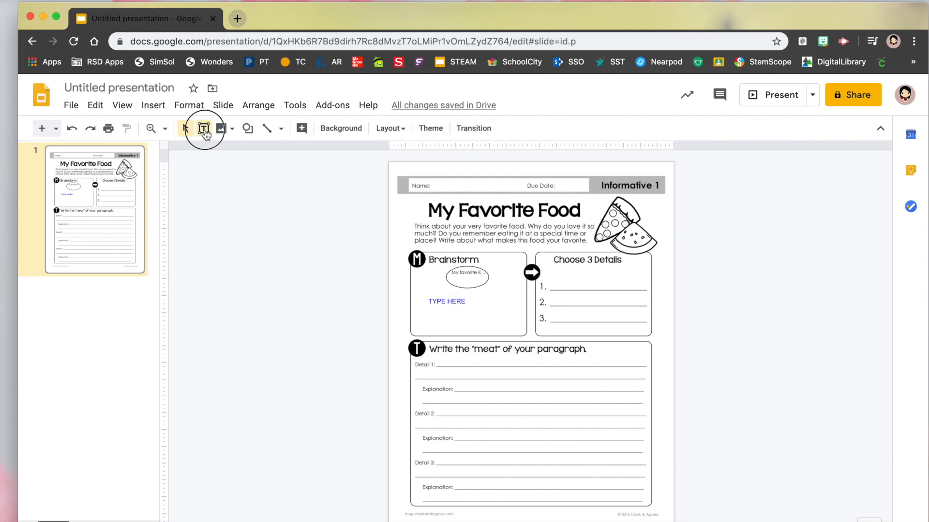
pyautogui.moveTo(554, 274); pyautogui.dragTo(617, 293)
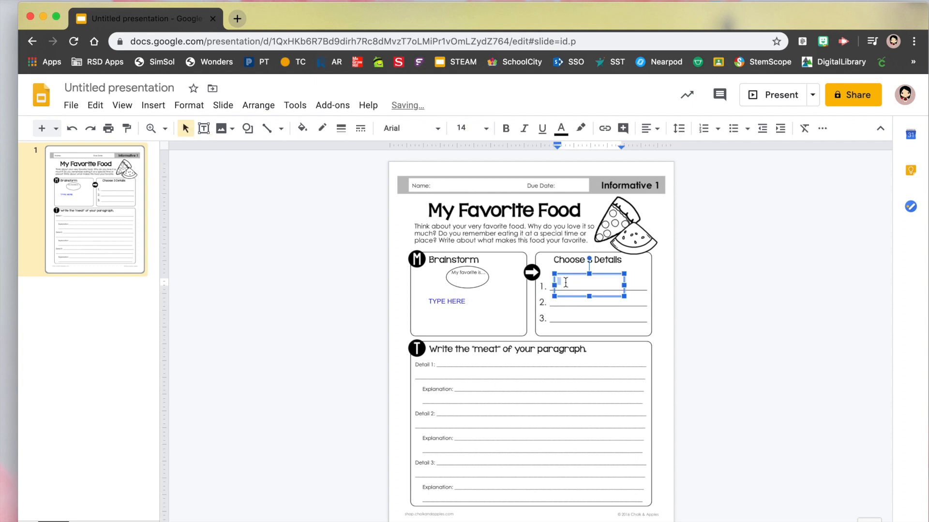
pyautogui.write('TYPE HERE')
pyautogui.click(581, 285)
pyautogui.tripleClick(582, 285)
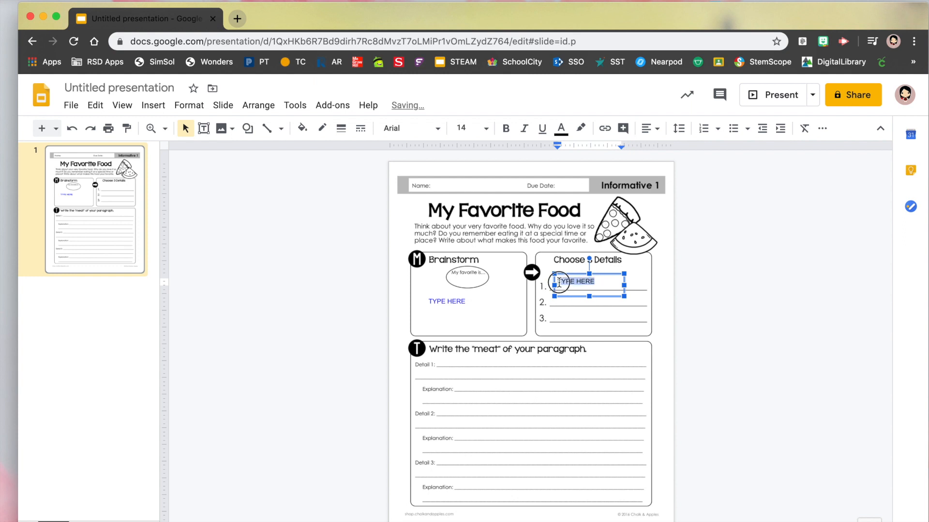
pyautogui.click(561, 128)
pyautogui.click(666, 168)
pyautogui.click(580, 271)
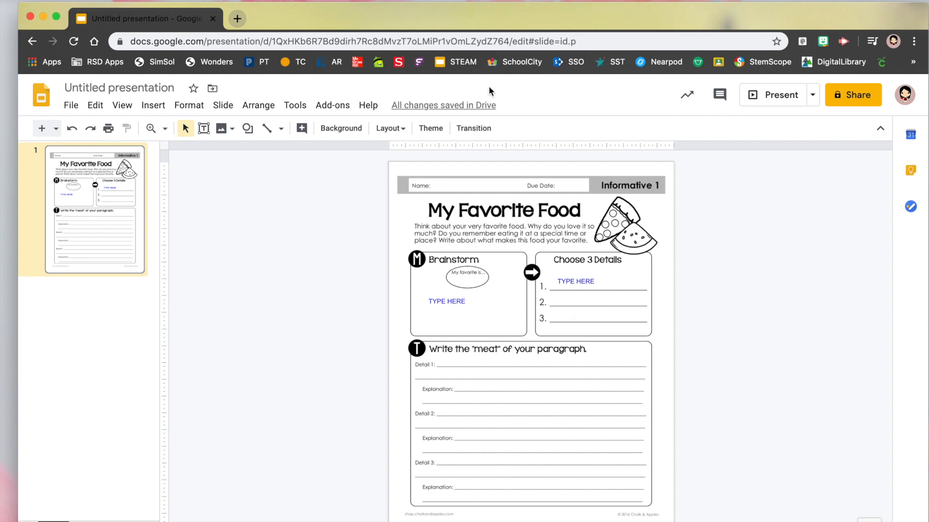
# Step: Rename the presentation as MY FAVORITE FOOD WRITING
pyautogui.moveTo(480, 108)
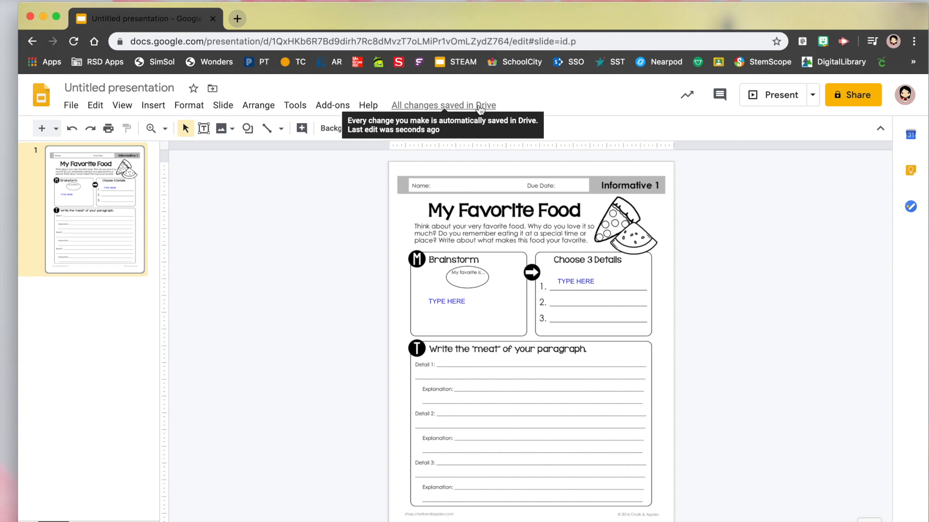
pyautogui.click(127, 89)
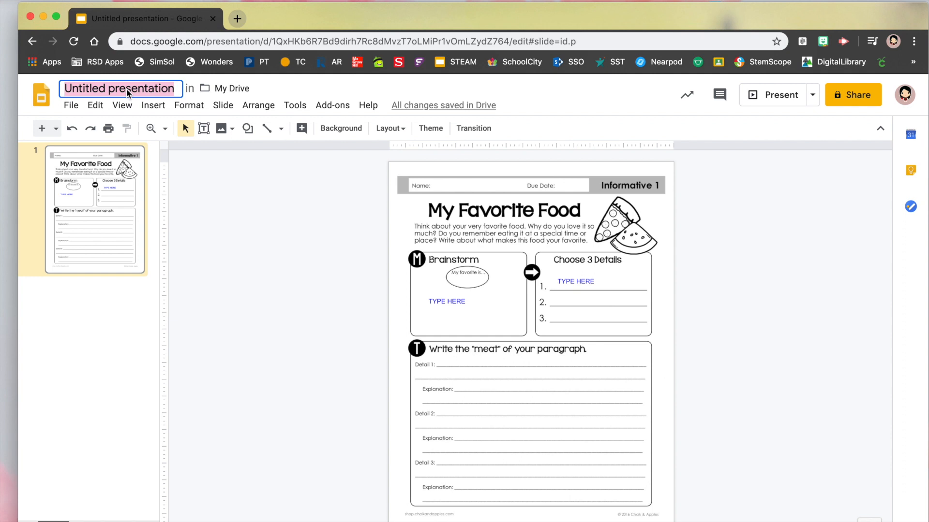
pyautogui.write('MY FAVORITE ')
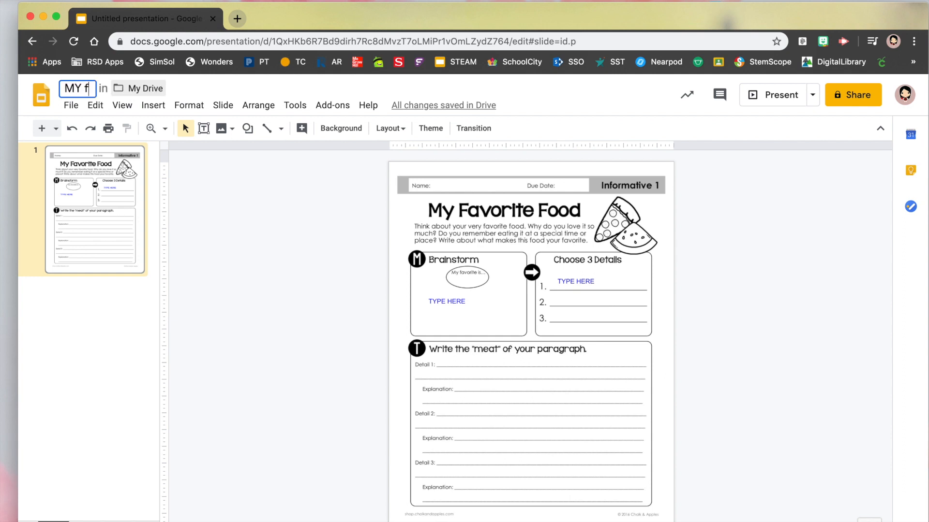
pyautogui.write('FOOD WRITING')
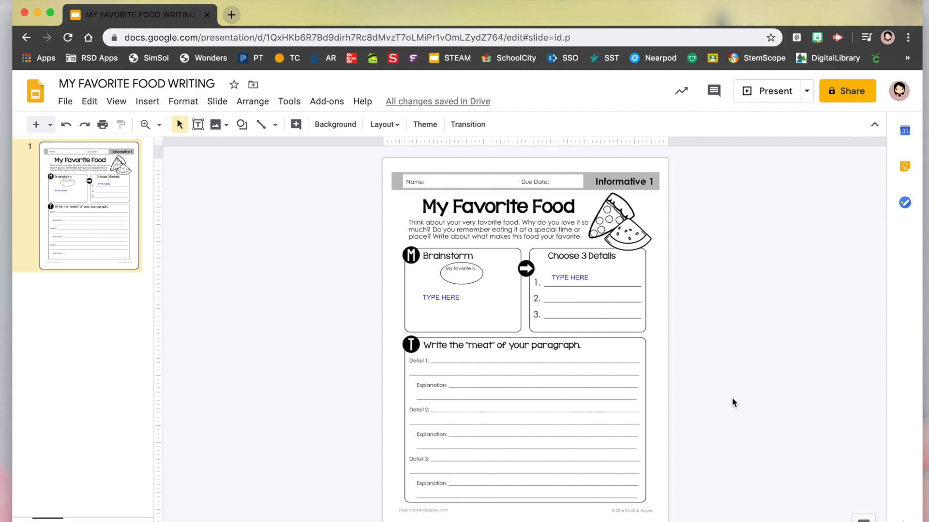
pyautogui.click(77, 315)
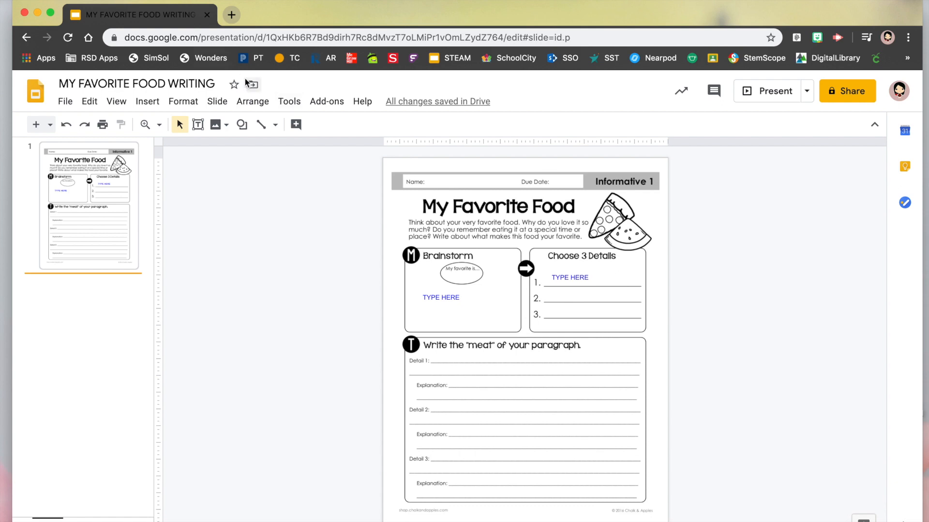
# Step: Switch to the desktop and open InformativeParagraphsWeeklyParagraphWritingPrompts.pdf in Preview
pyautogui.click(38, 14)
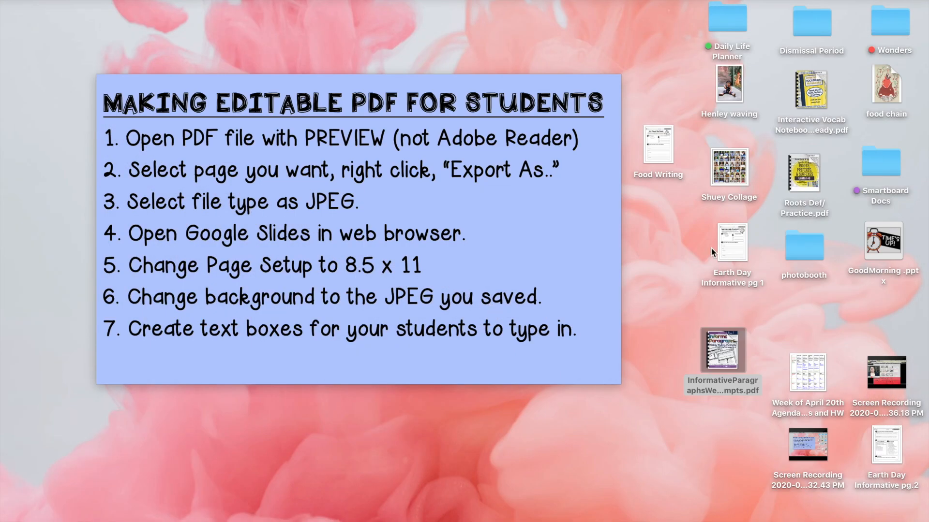
pyautogui.rightClick(719, 349)
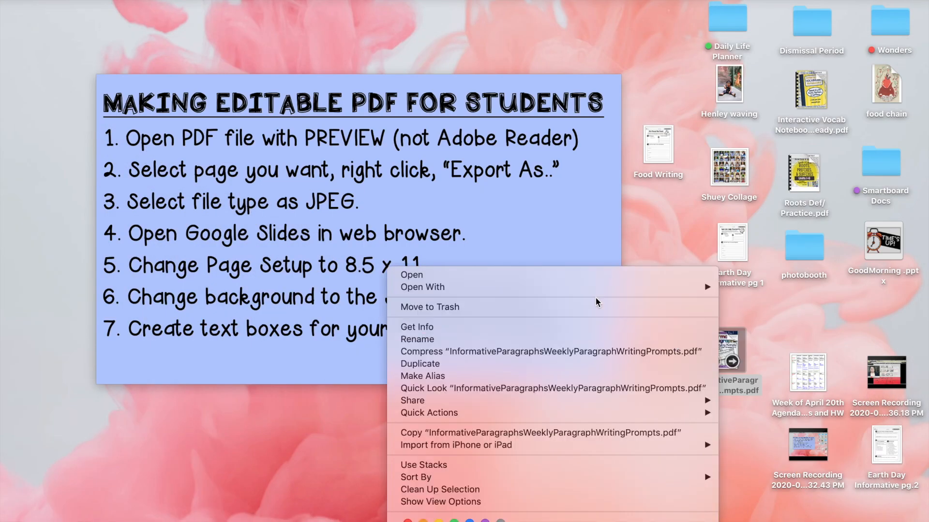
pyautogui.moveTo(592, 289)
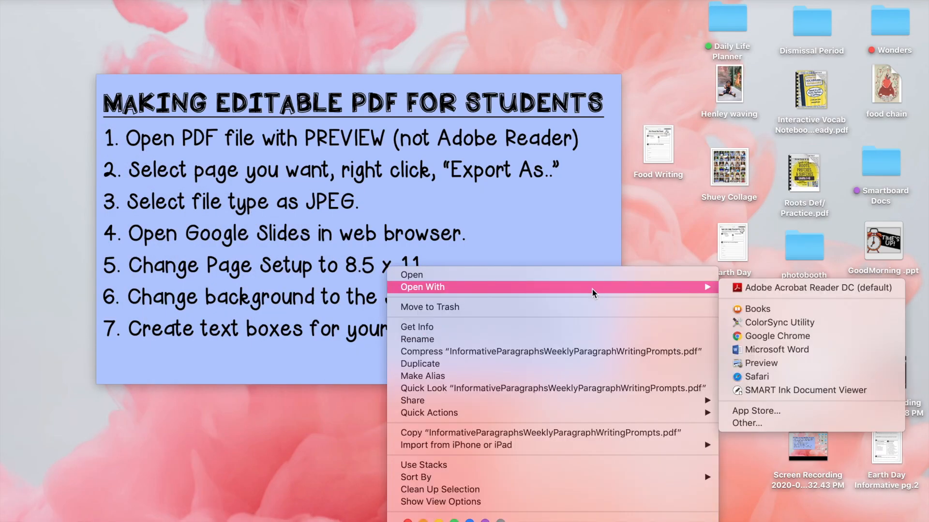
pyautogui.click(800, 363)
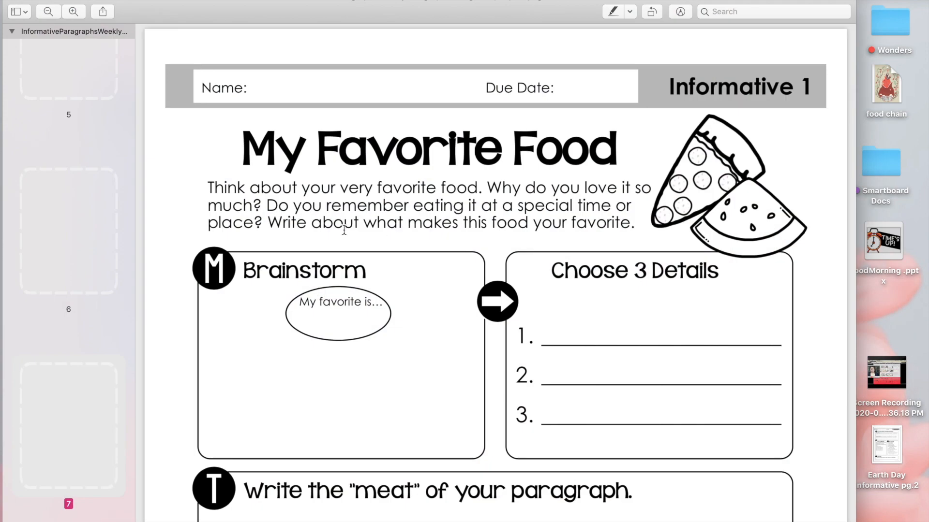
# Step: Export page 8, the topic and conclusion sentences worksheet, to the Desktop as a JPEG named Food WRiting 2, and put the PDF window away
pyautogui.scroll(-6, 96, 239)
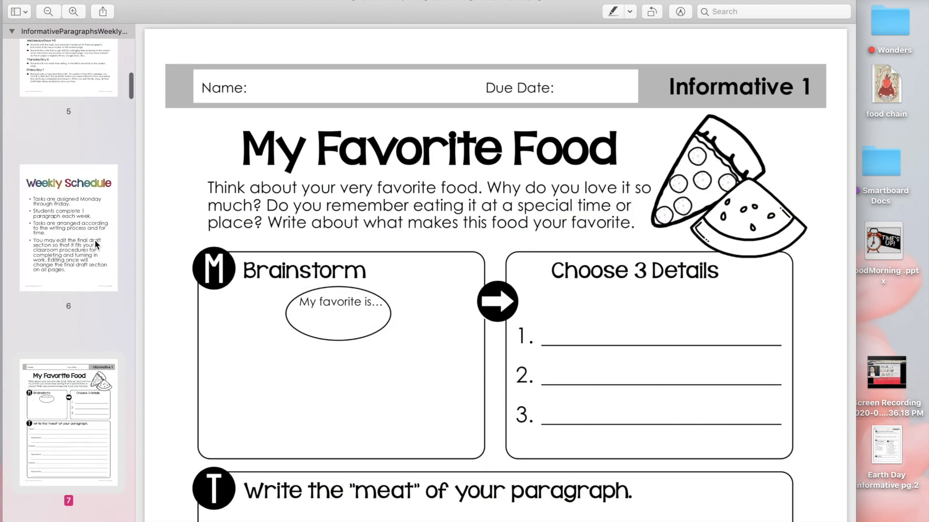
pyautogui.click(86, 303)
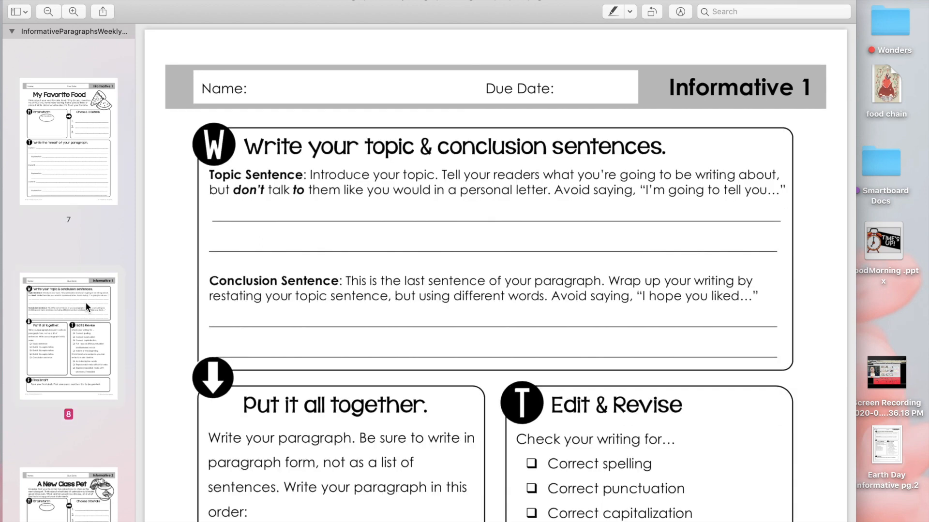
pyautogui.rightClick(85, 303)
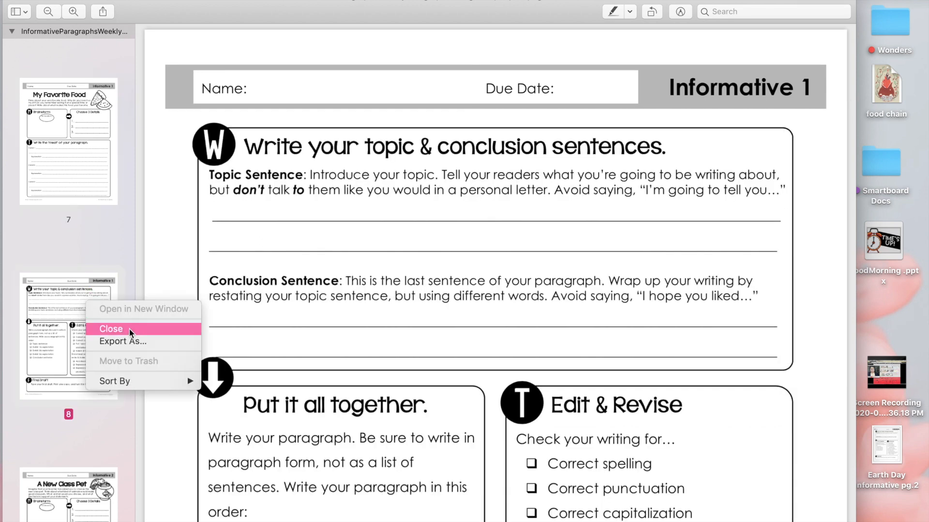
pyautogui.click(141, 340)
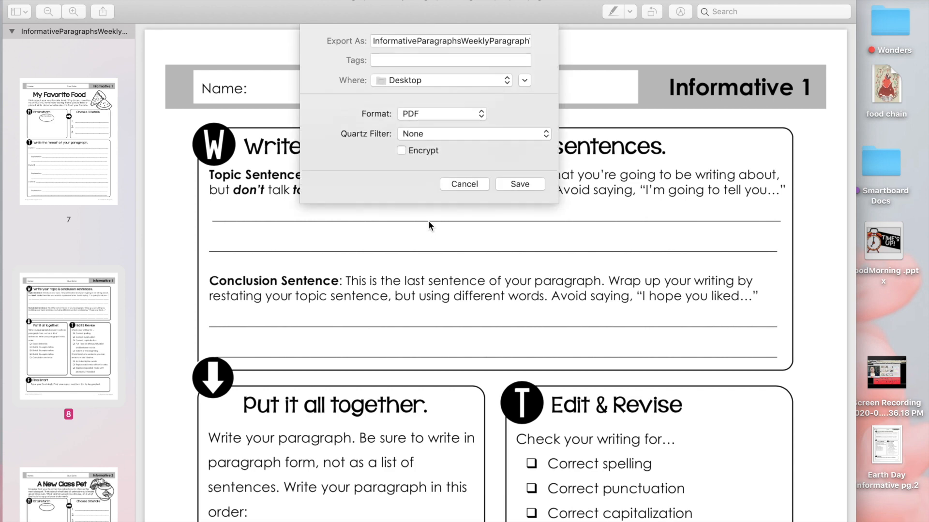
pyautogui.click(423, 114)
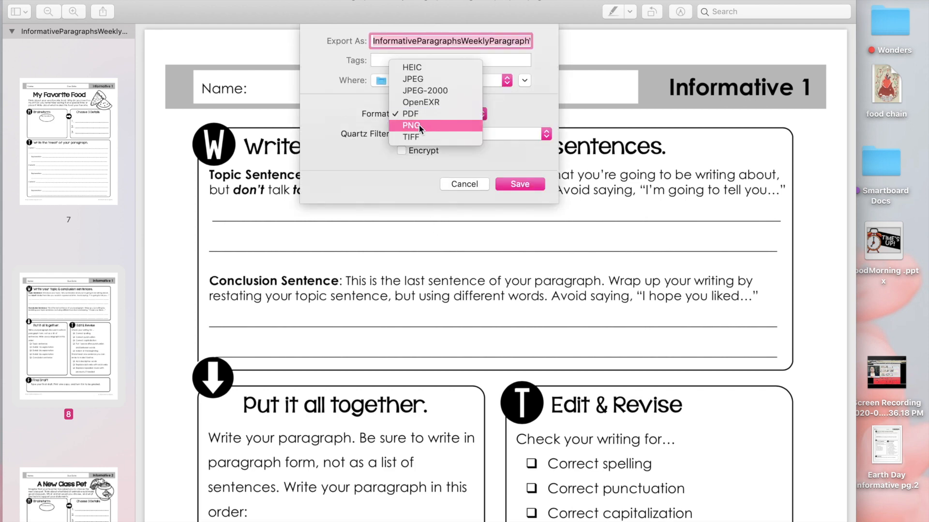
pyautogui.click(428, 80)
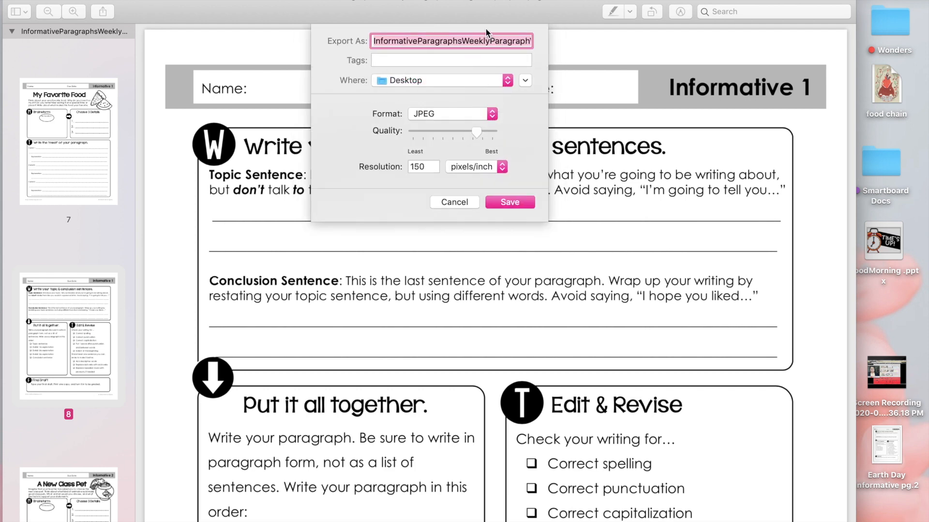
pyautogui.write('Food WRiting 2')
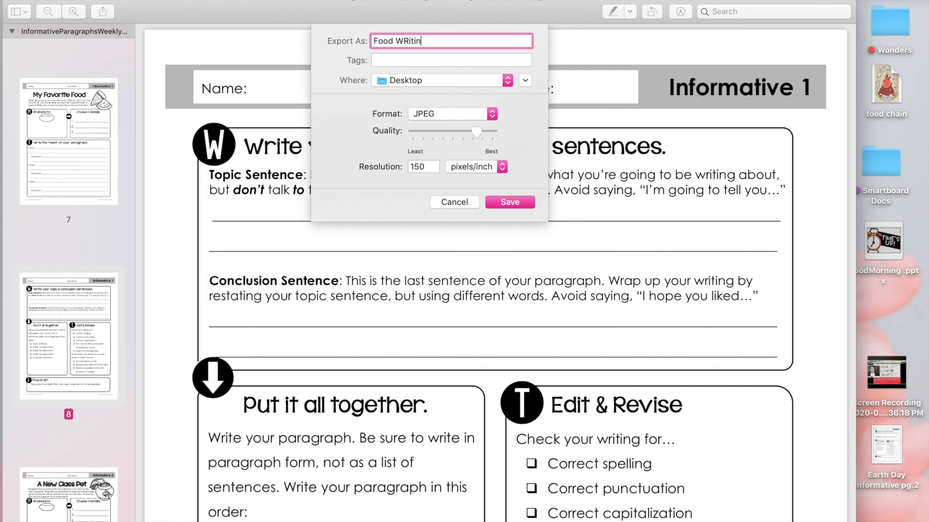
pyautogui.click(510, 202)
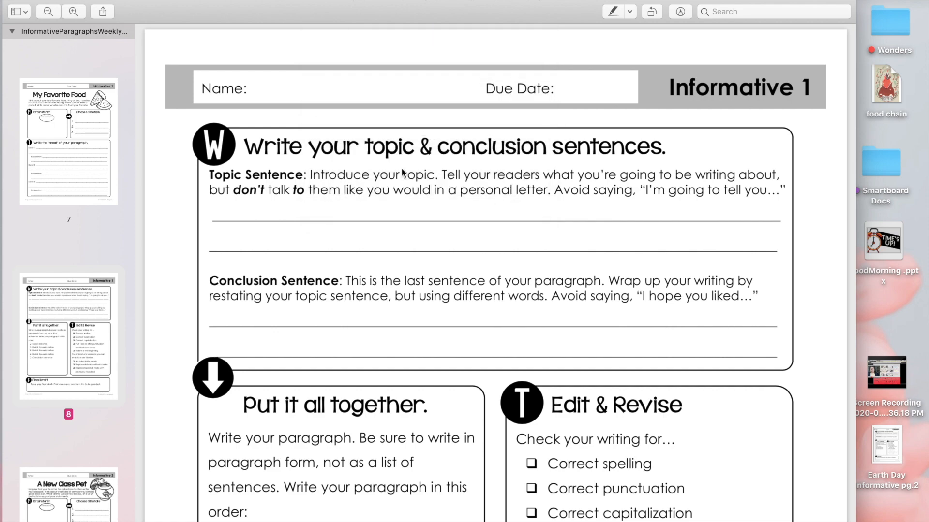
pyautogui.click(27, 2)
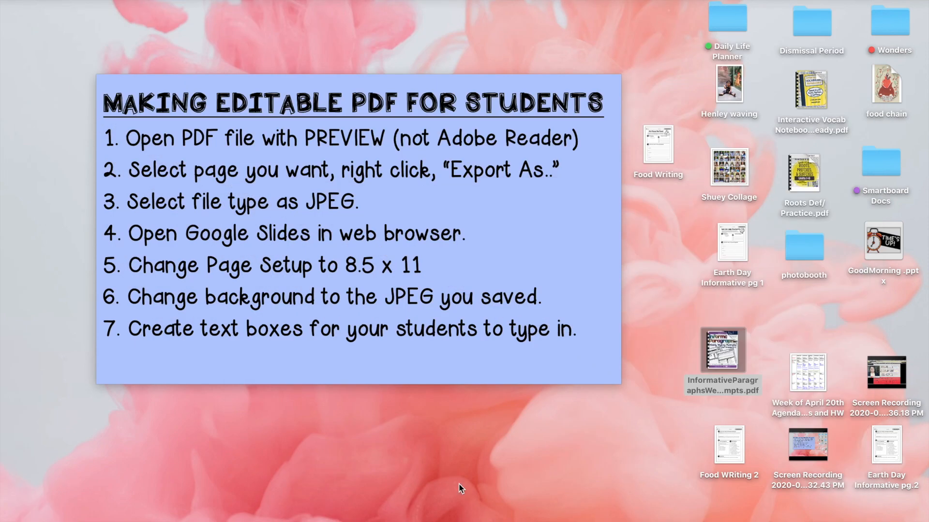
# Step: Switch back to the MY FAVORITE FOOD WRITING presentation in Google Slides, add a second slide, and delete its title and text placeholders
pyautogui.moveTo(857, 521)
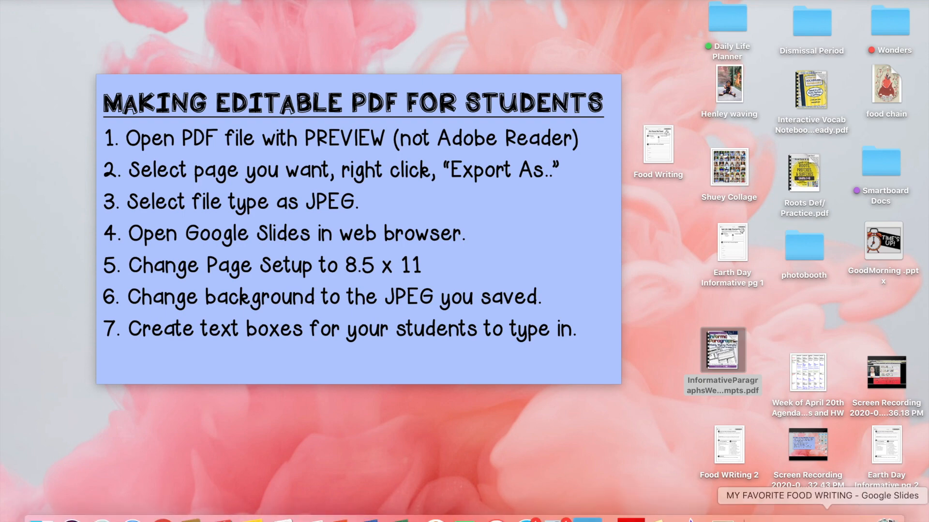
pyautogui.click(827, 518)
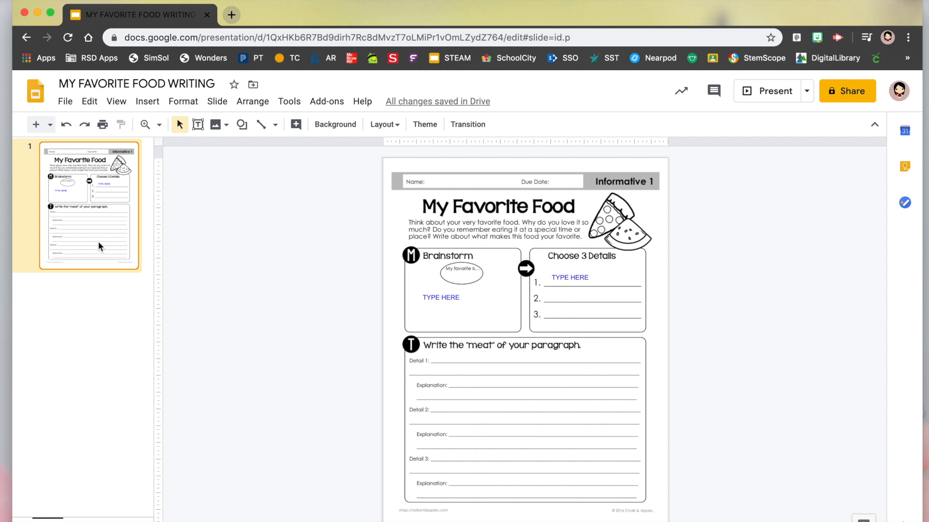
pyautogui.press('Return')
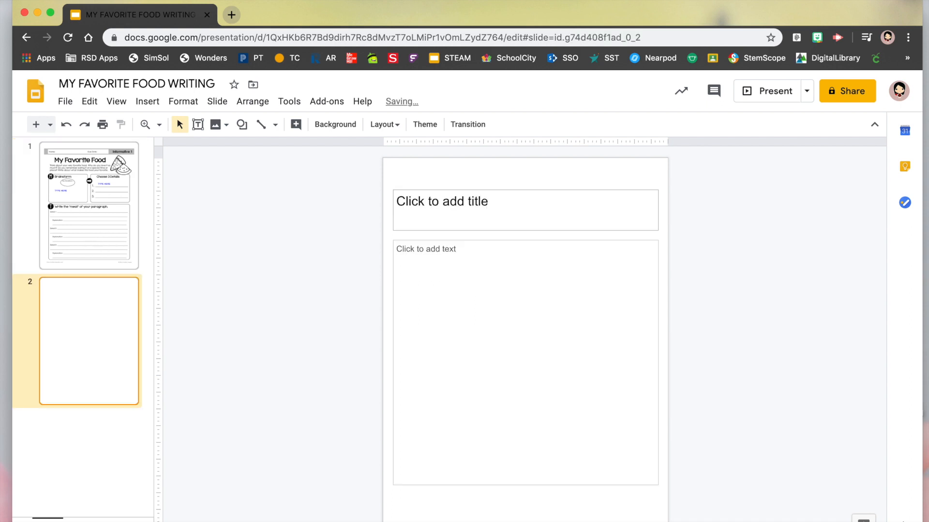
pyautogui.click(481, 191)
pyautogui.press('BackSpace')
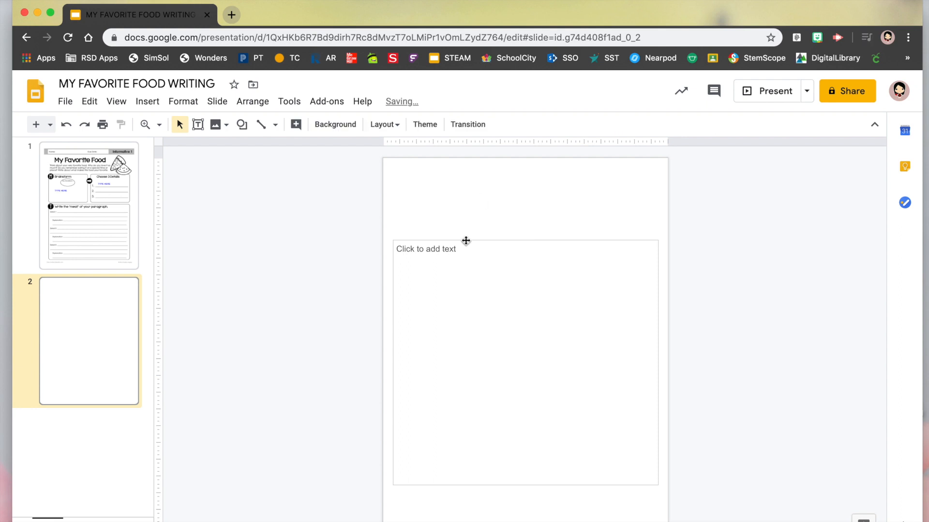
pyautogui.click(465, 239)
pyautogui.press('BackSpace')
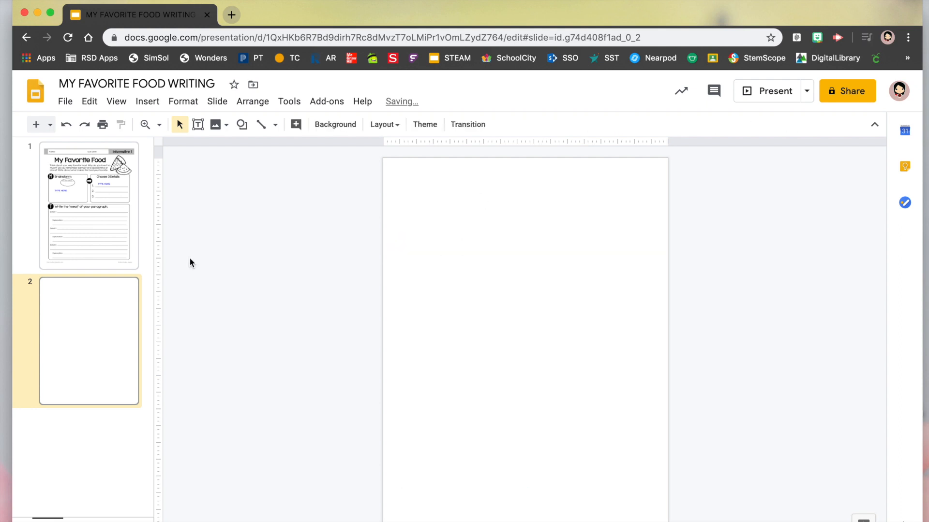
# Step: Set the background of slide 2 to the Food WRiting 2 image uploaded from the Desktop
pyautogui.click(322, 126)
pyautogui.click(527, 312)
pyautogui.click(460, 385)
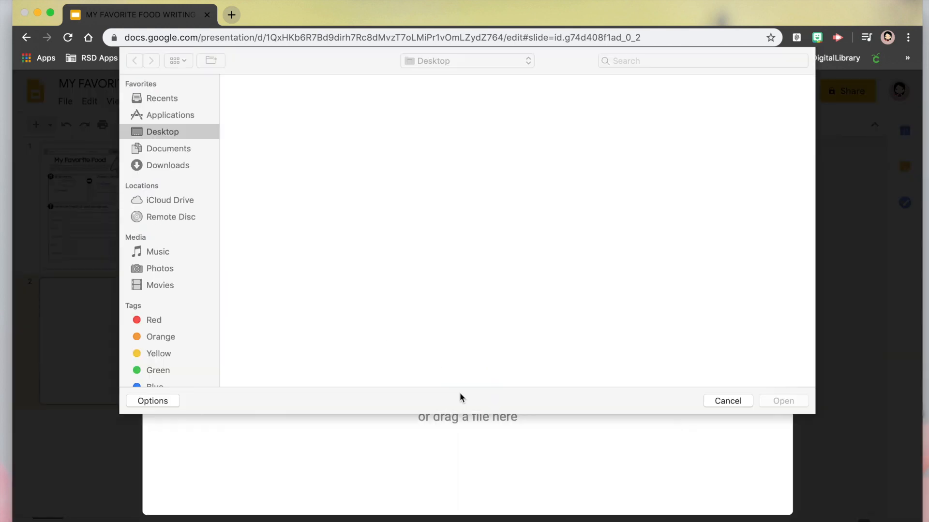
pyautogui.click(275, 129)
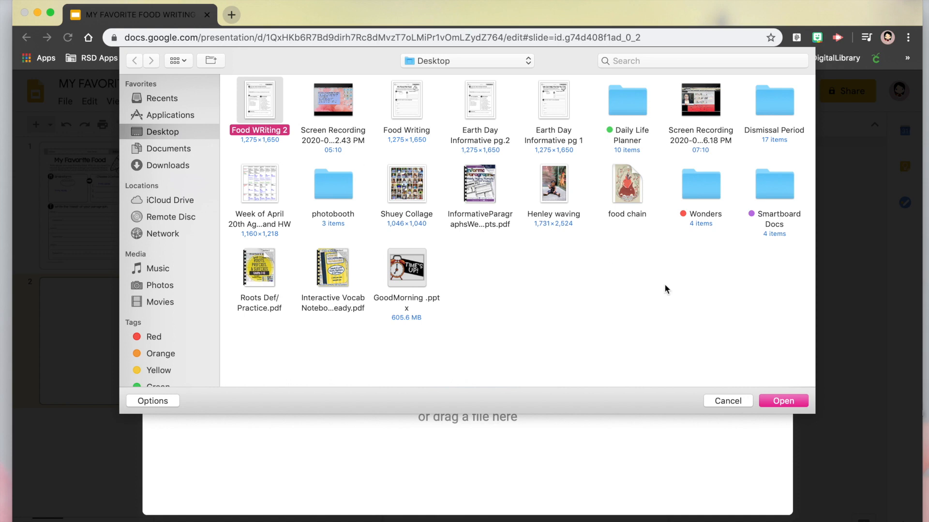
pyautogui.click(797, 401)
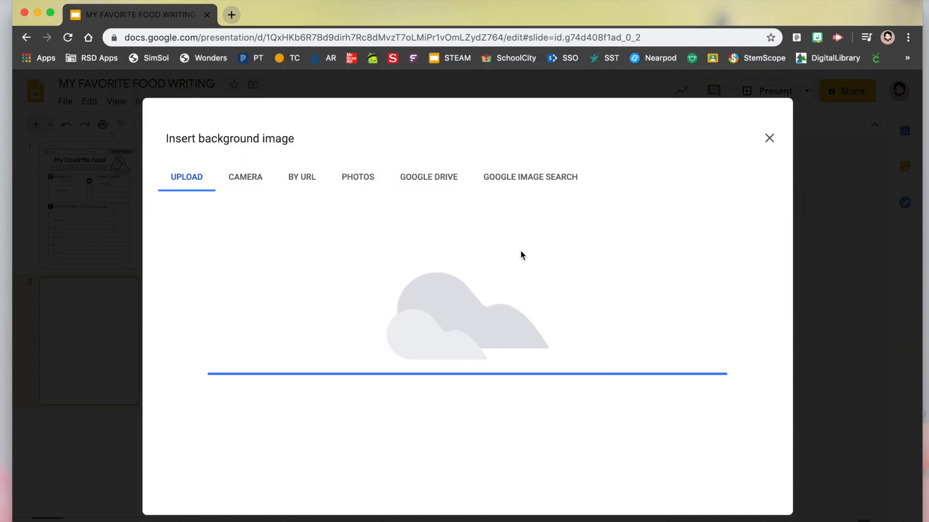
pyautogui.click(768, 139)
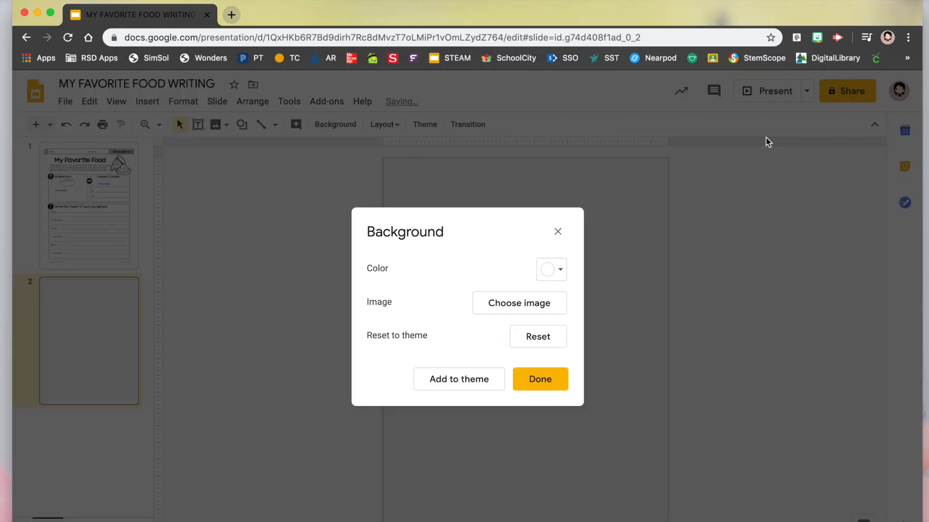
pyautogui.click(534, 380)
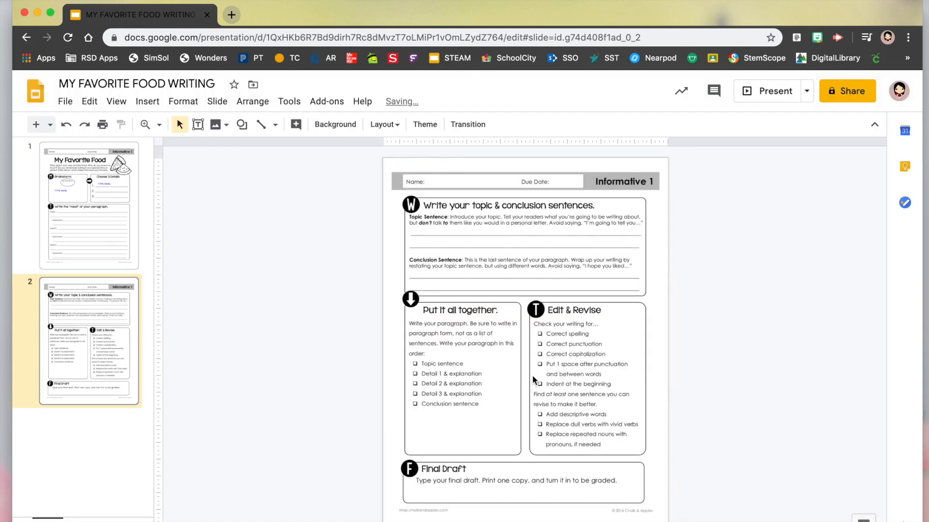